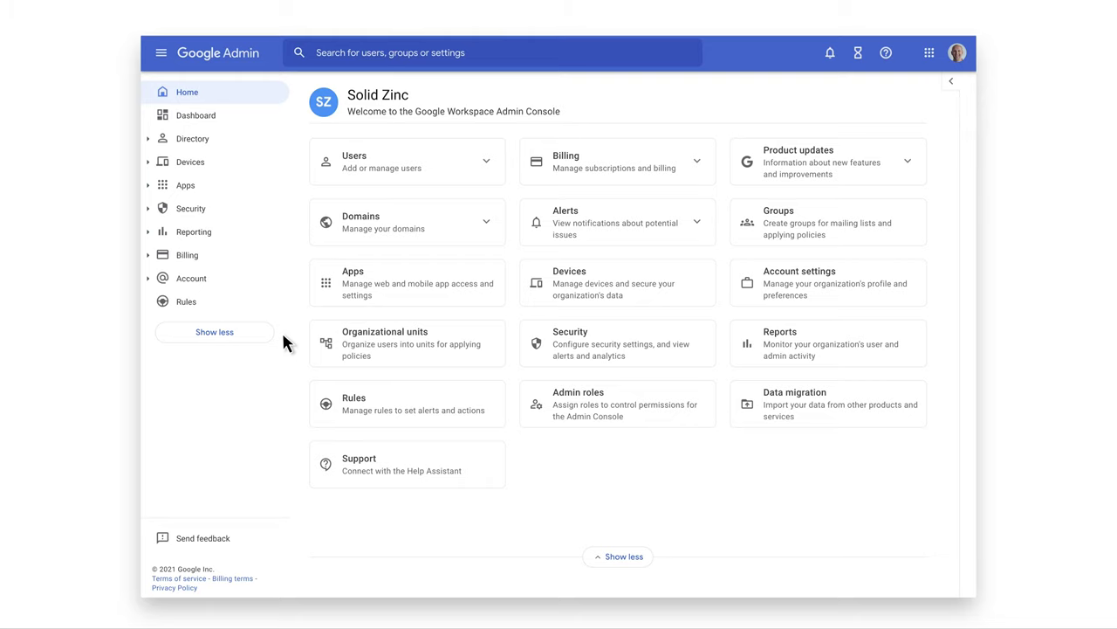
Step: Go to the Devices > Networks settings for the SCEP organizational unit
click(234, 163)
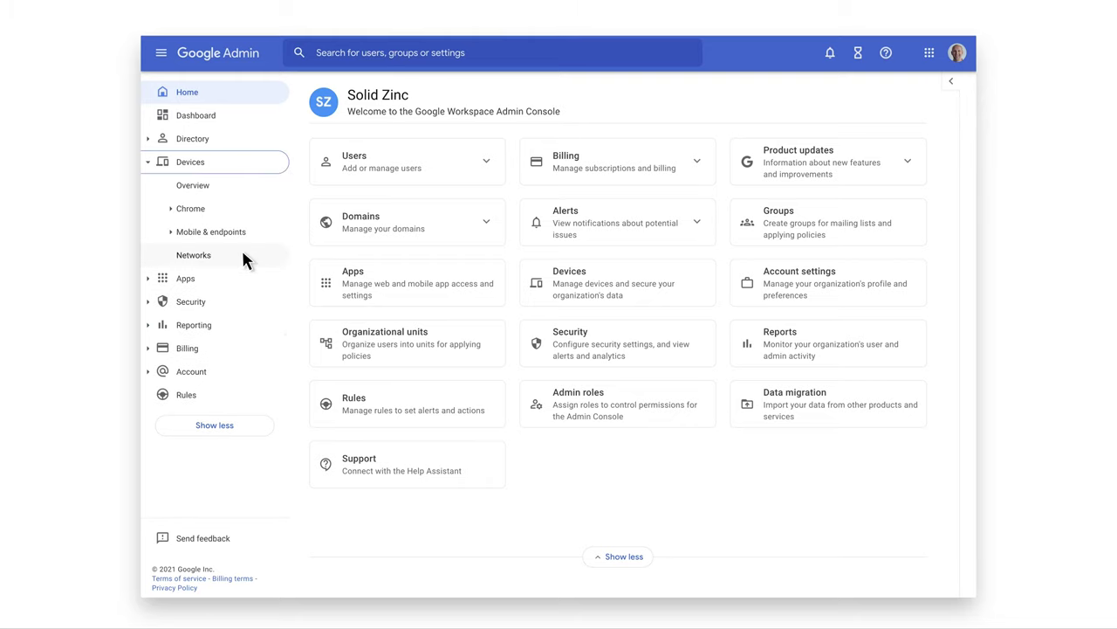
click(243, 256)
click(365, 365)
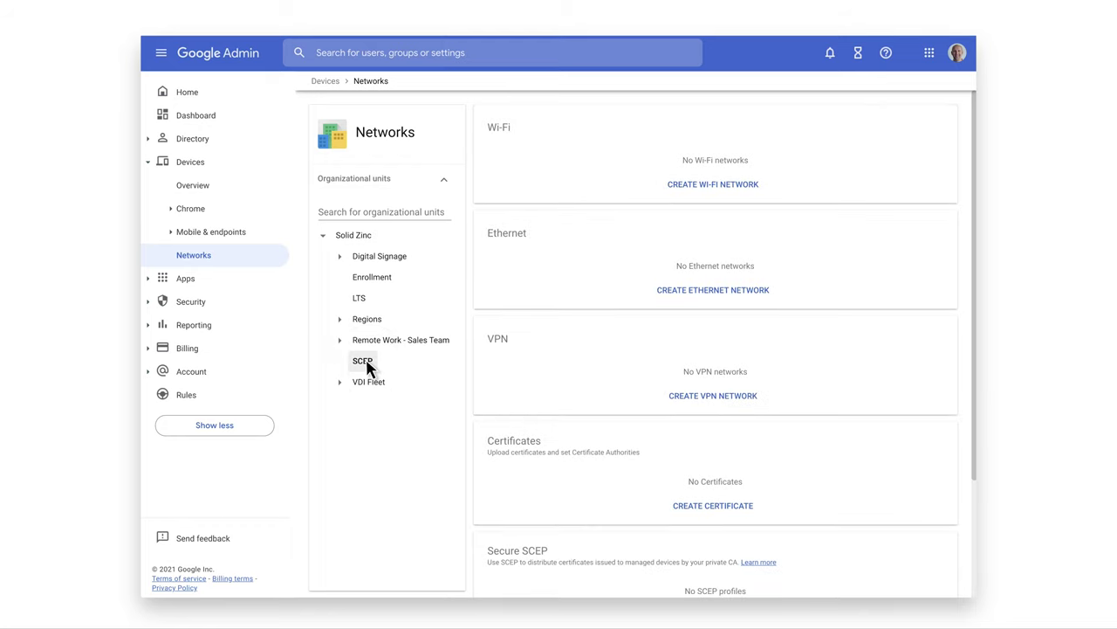
Step: Add certificate 'solidzinc root ca' from solidzinc-root-cert.cer, trusted for Chromebooks
click(733, 510)
click(564, 98)
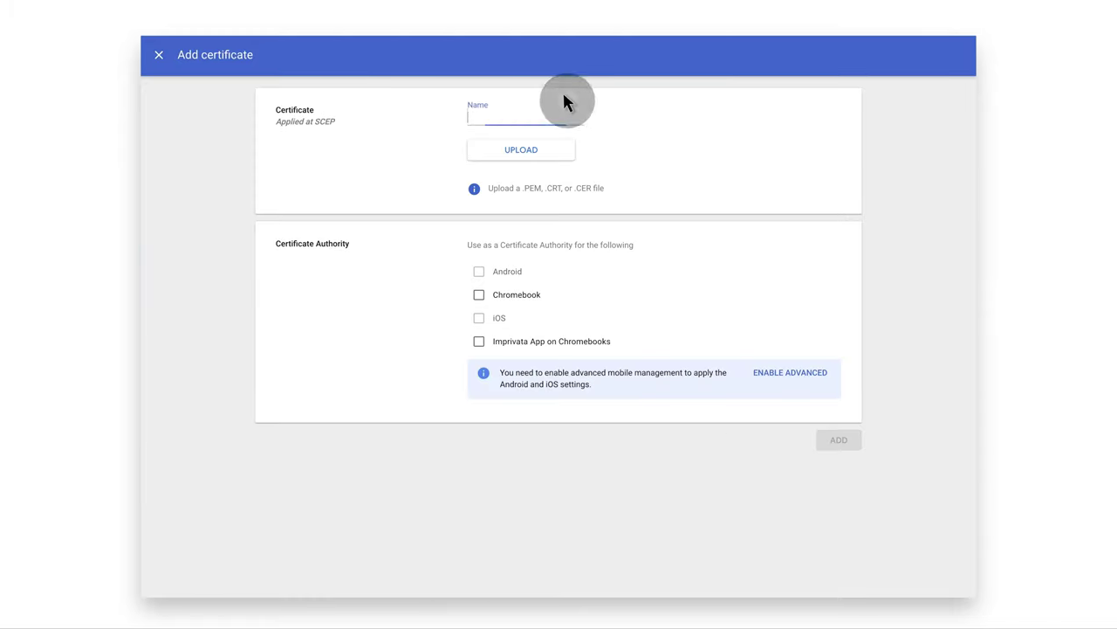
text(solidzinc root ca)
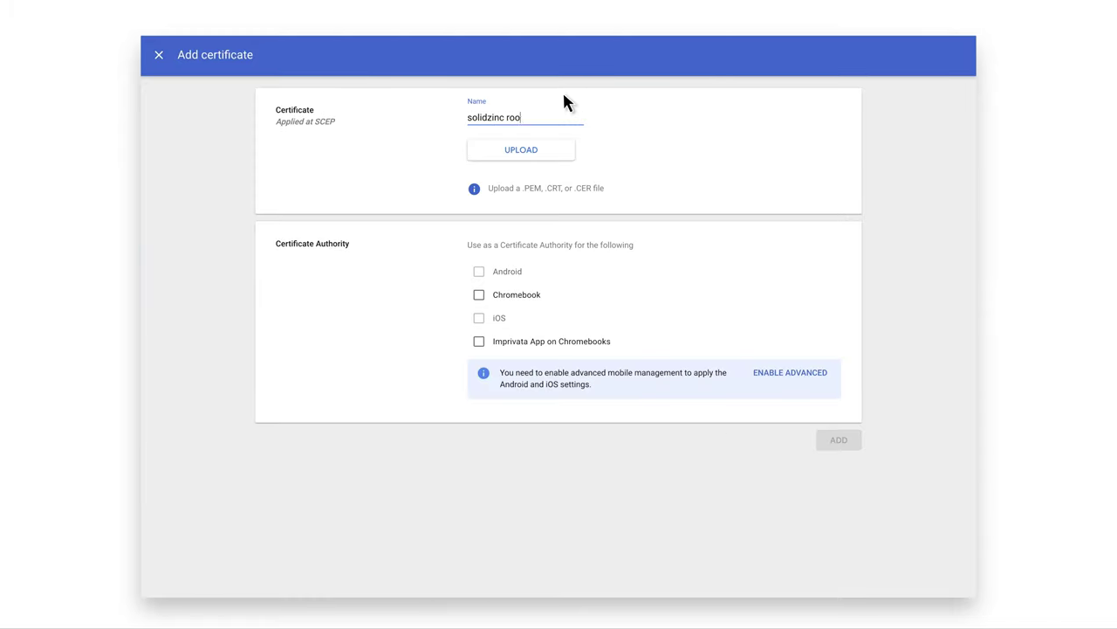
click(550, 151)
click(543, 212)
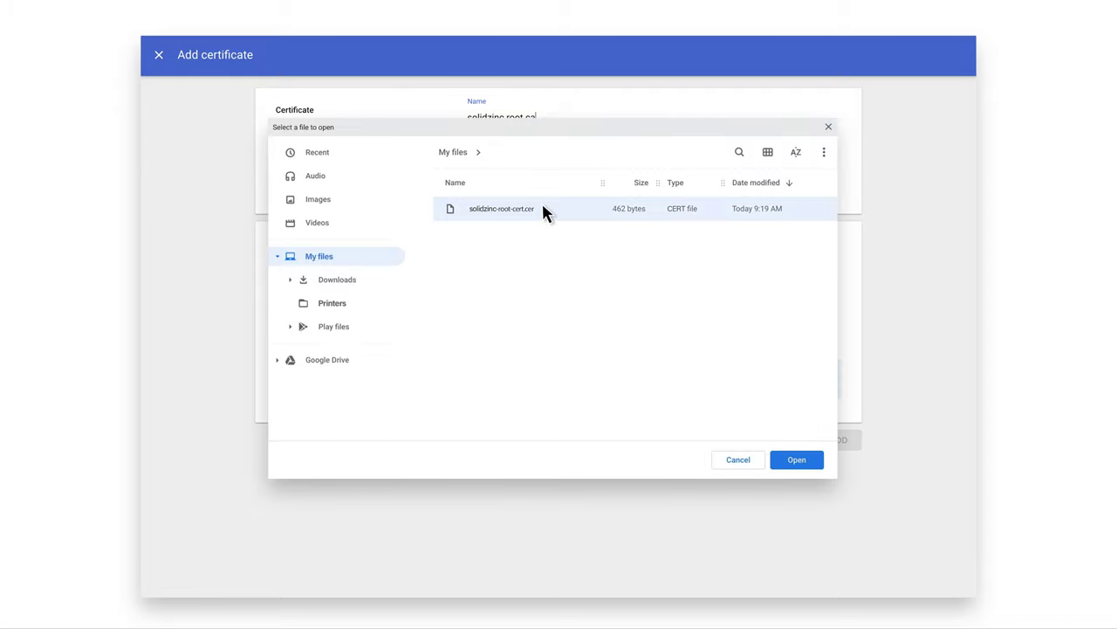
click(548, 212)
click(810, 460)
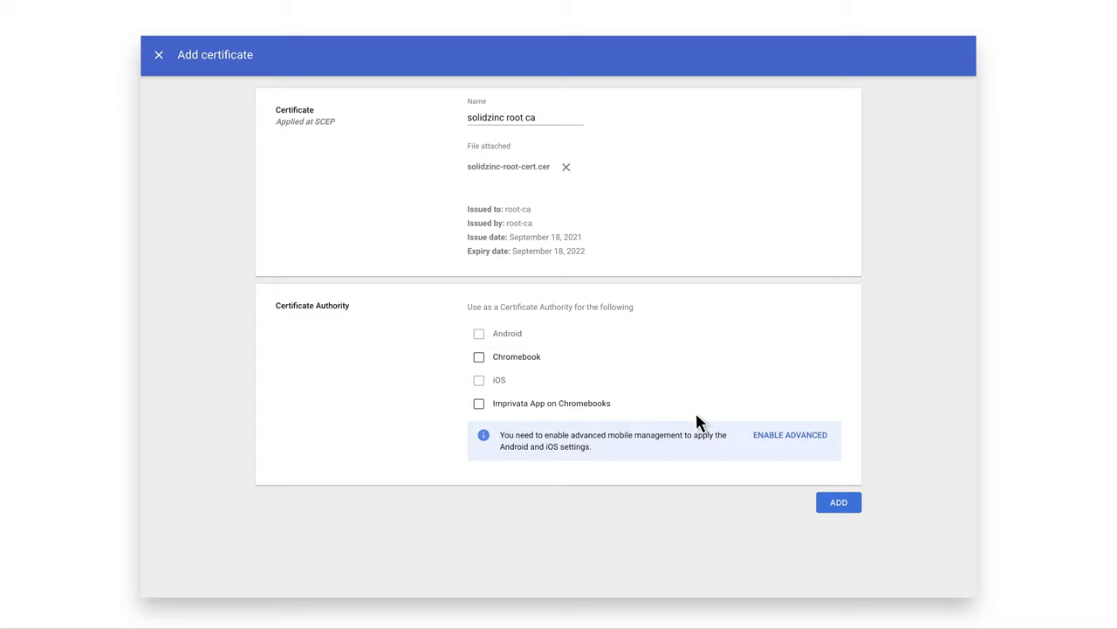
click(479, 357)
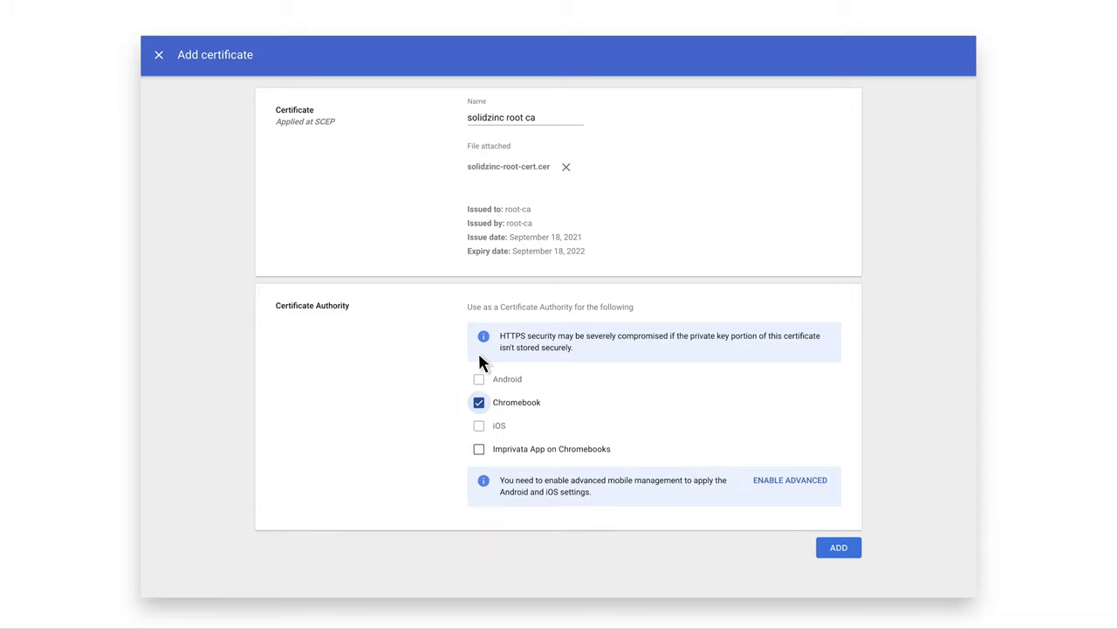
click(840, 547)
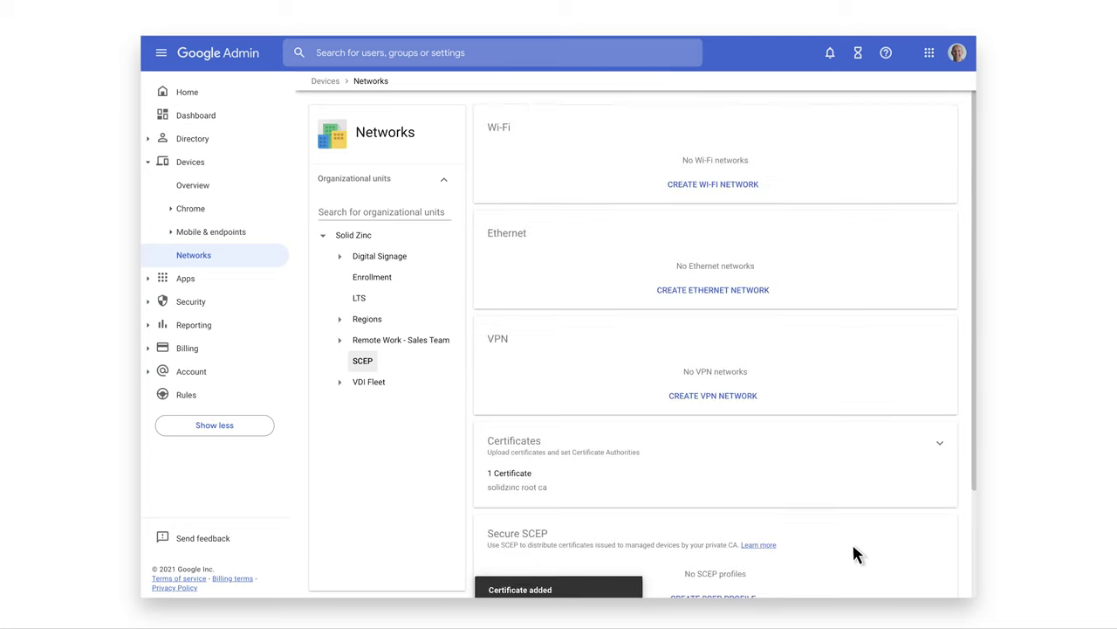
Step: Start Secure SCEP profile 'solidzinc SCEP' with a fully distinguished name, common name ${USER_EMAIL}
drag(974, 371, 975, 491)
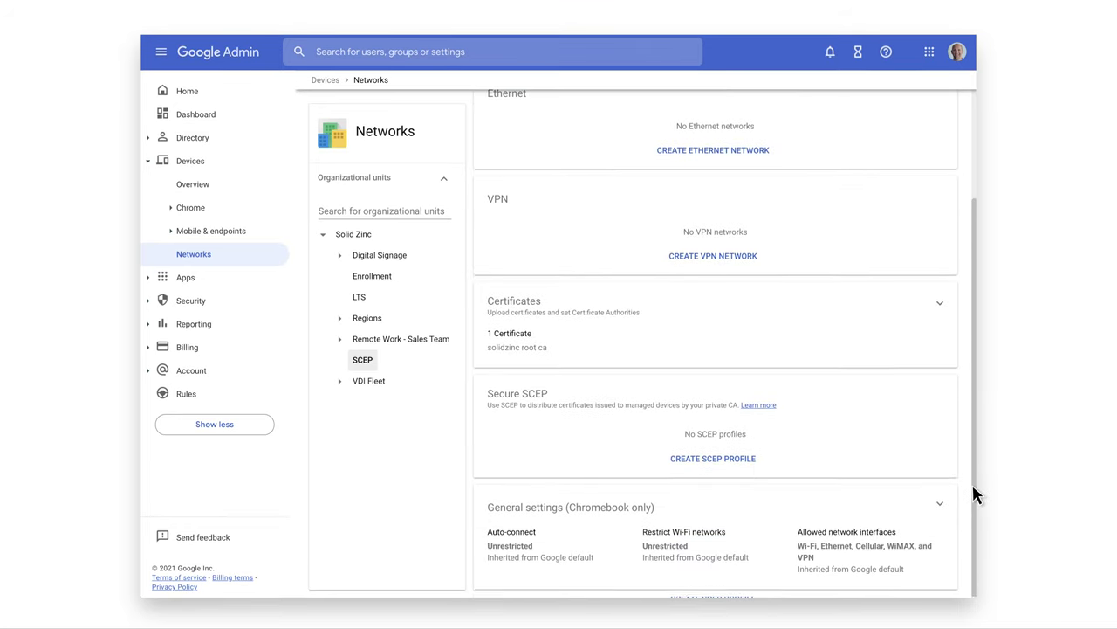
click(721, 461)
click(502, 120)
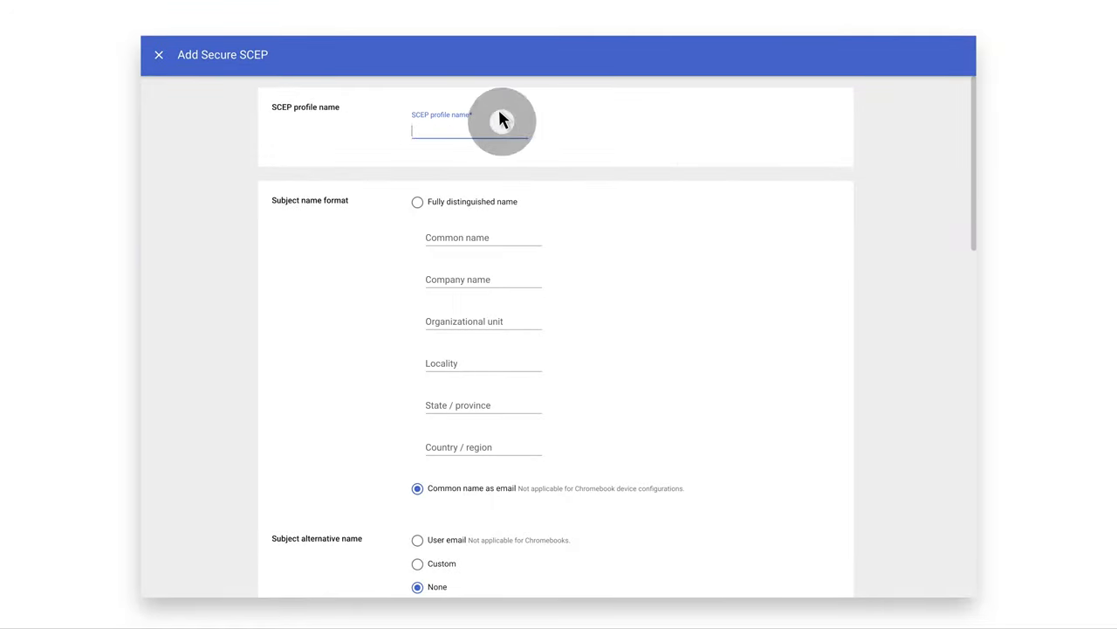
text(solidzinc SCEP)
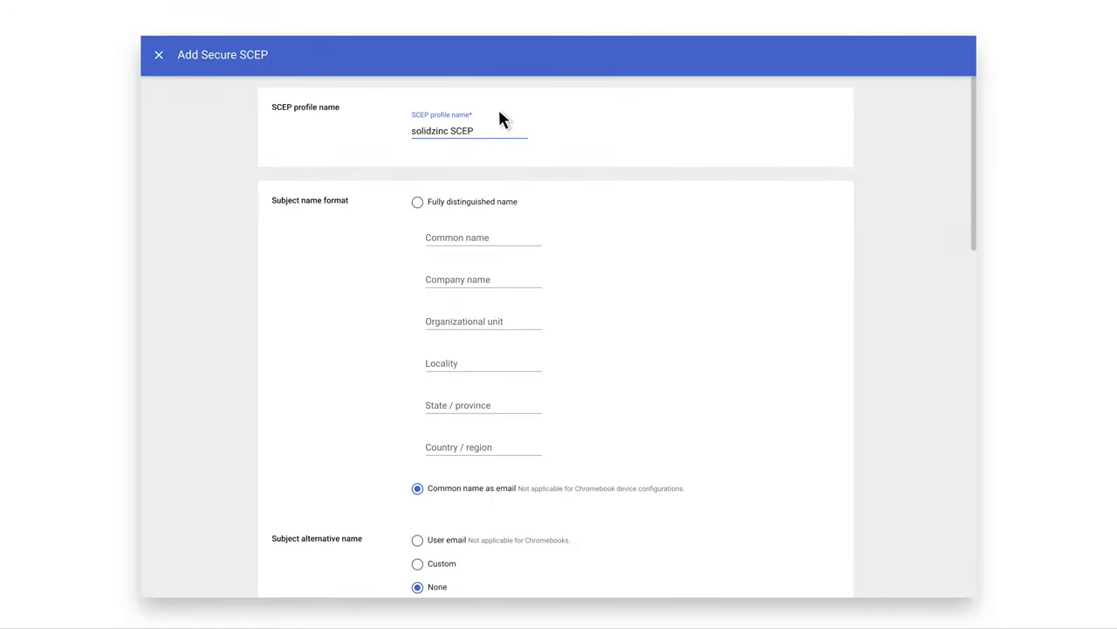
click(417, 202)
click(516, 232)
text(${US)
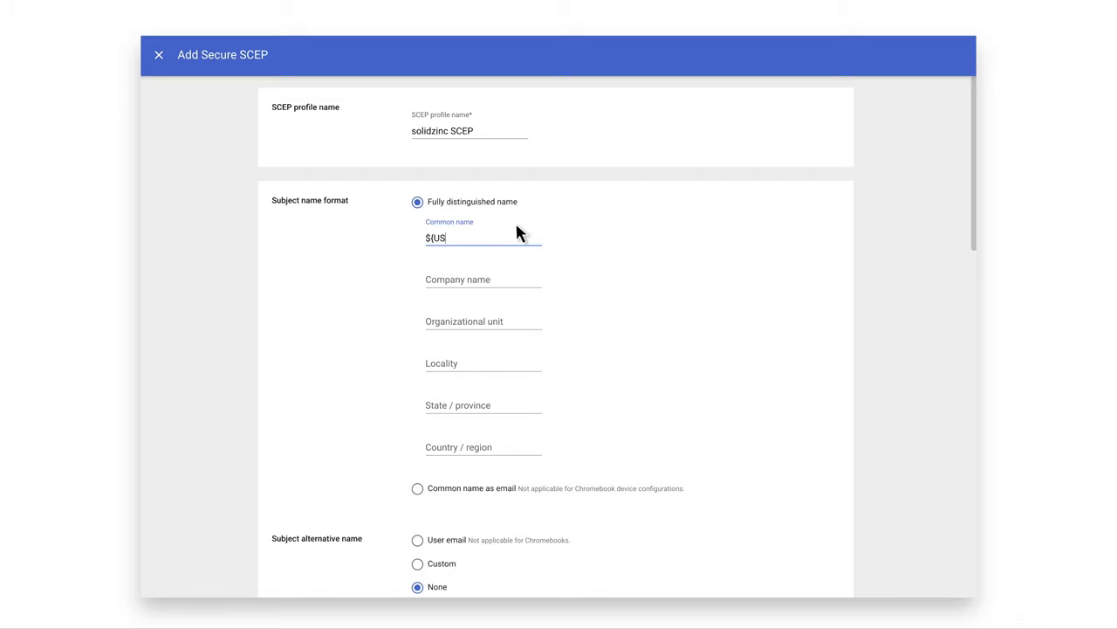
text(ER_EMAIL})
Step: Add a custom User Principal subject alternative name set to ${USER_EMAIL}
drag(975, 159, 973, 280)
click(418, 172)
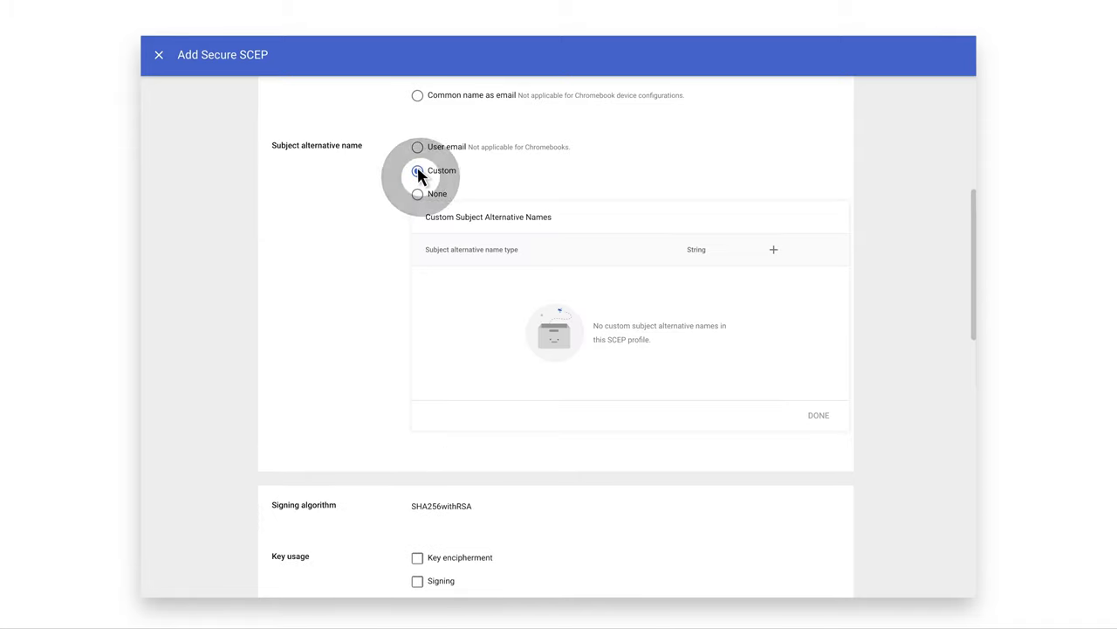
click(773, 252)
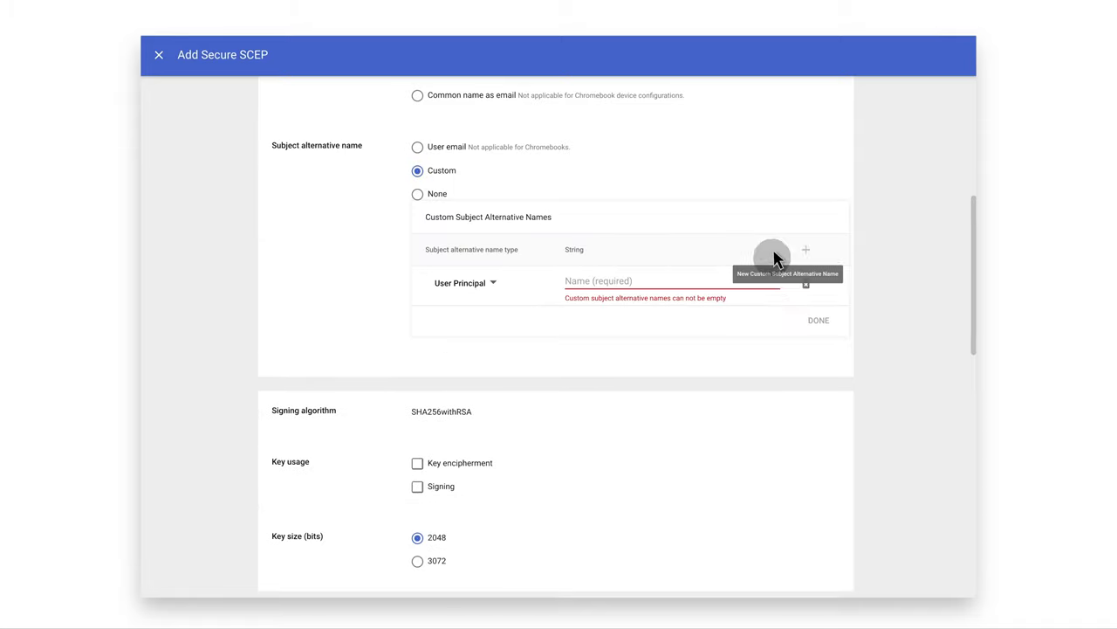
click(742, 278)
text(${USER_EMAIL})
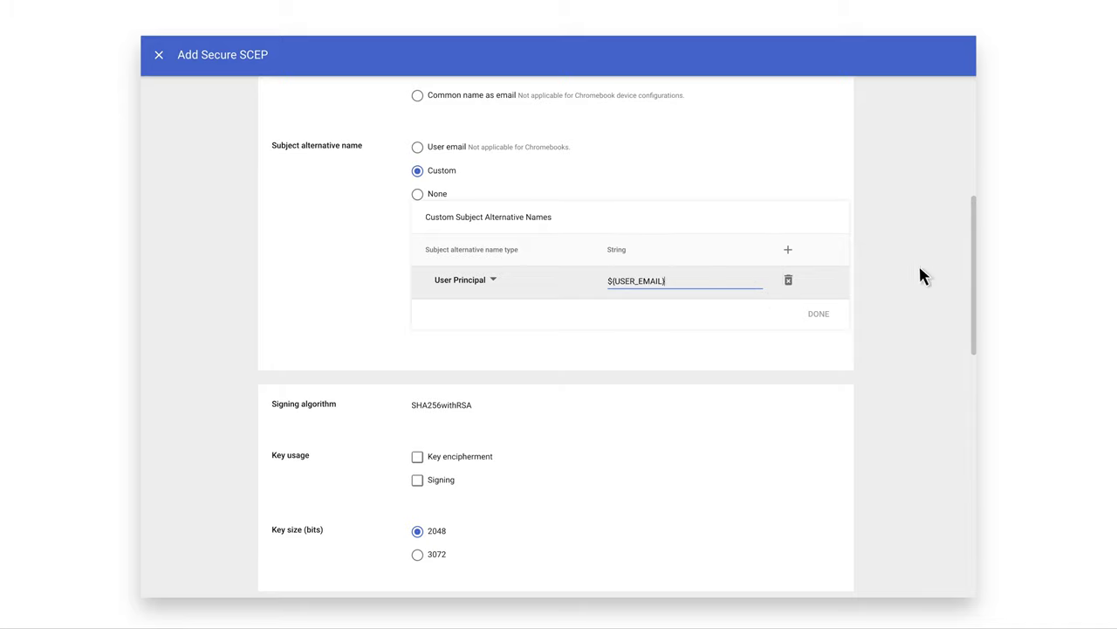
drag(972, 279, 973, 403)
click(504, 186)
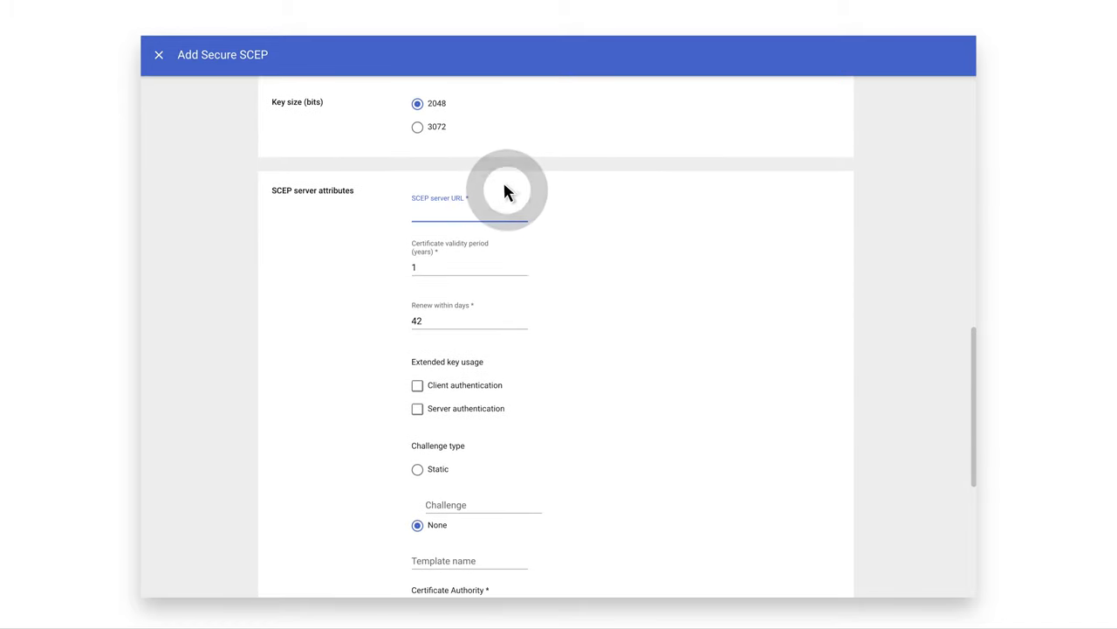
text(https://scep.solidzinc)
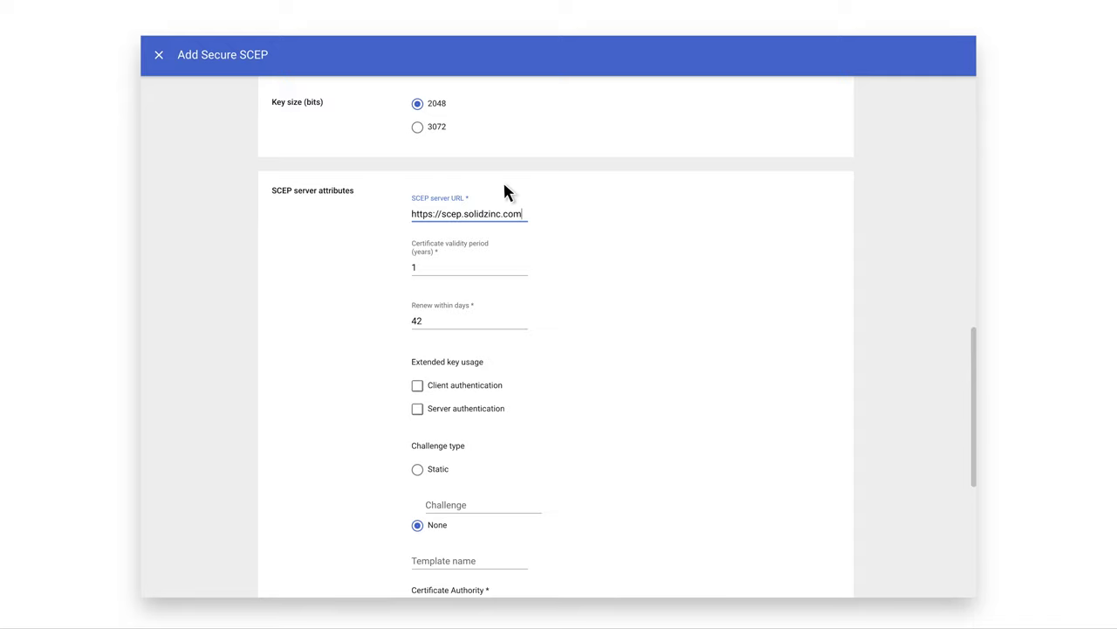
text(.com)
click(417, 385)
click(417, 410)
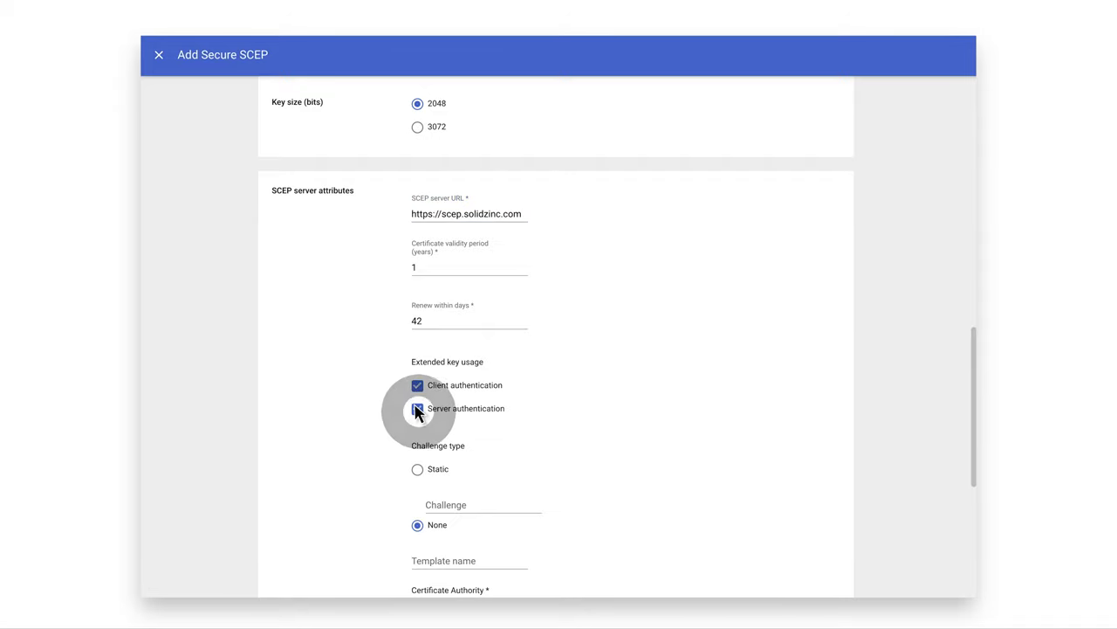
Step: Require a static challenge with its password and set template name solidzinc-scep
drag(973, 406, 975, 481)
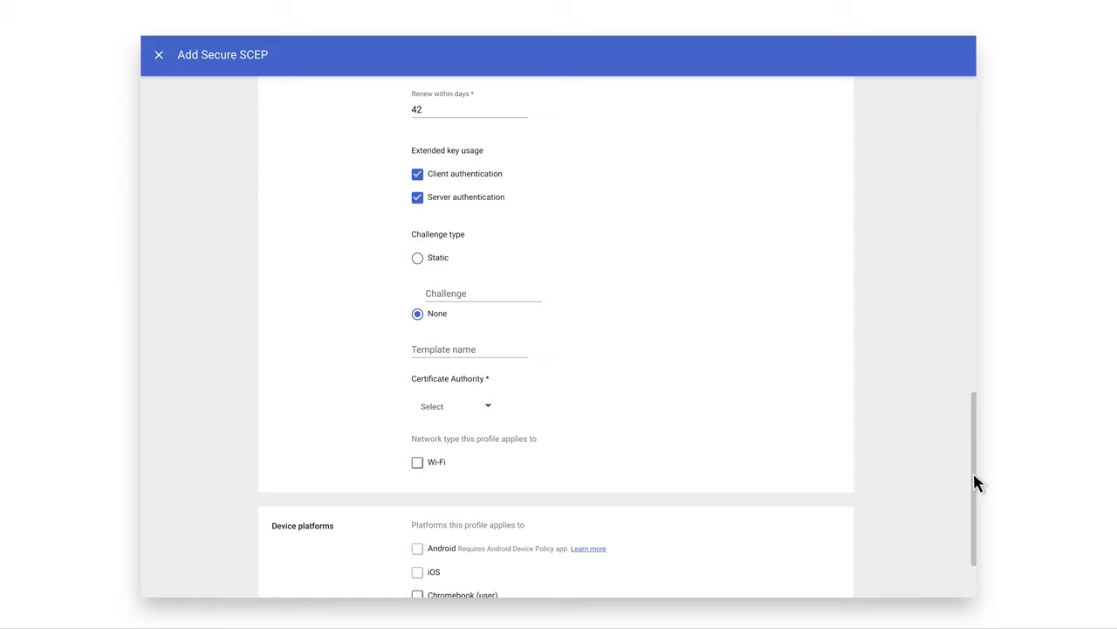
click(417, 258)
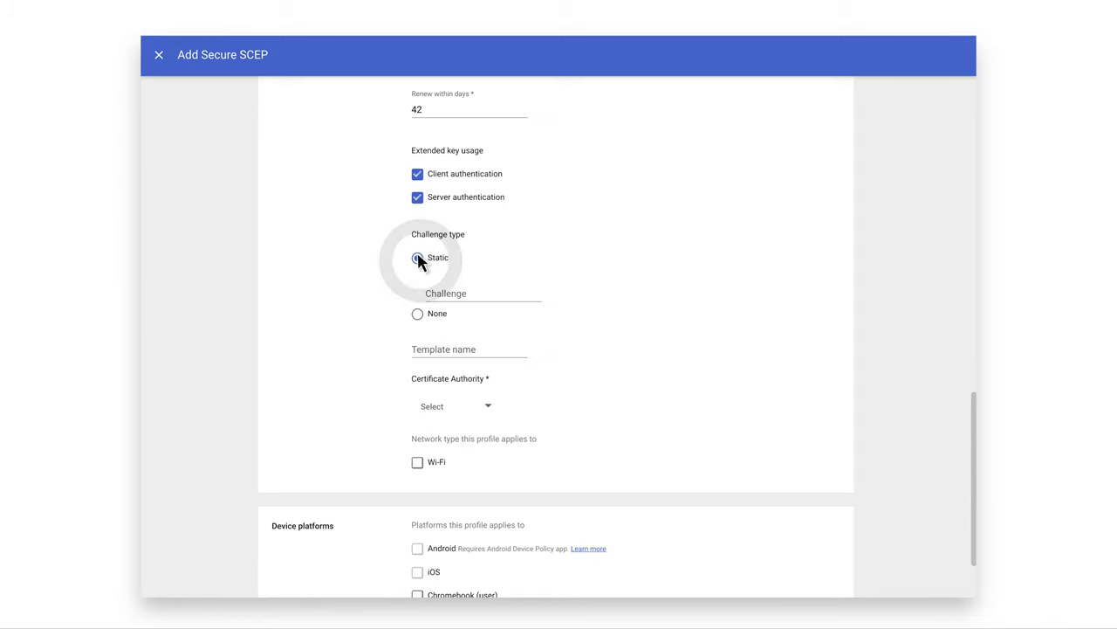
click(502, 282)
text(•••••••••)
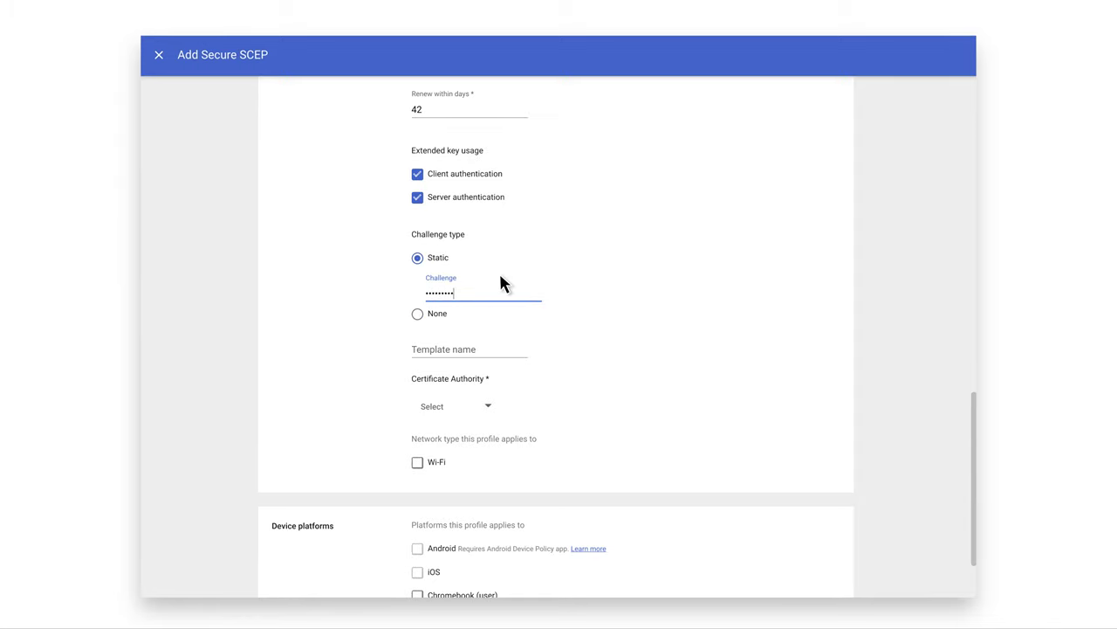
click(502, 335)
text(solidzinc-scep-template)
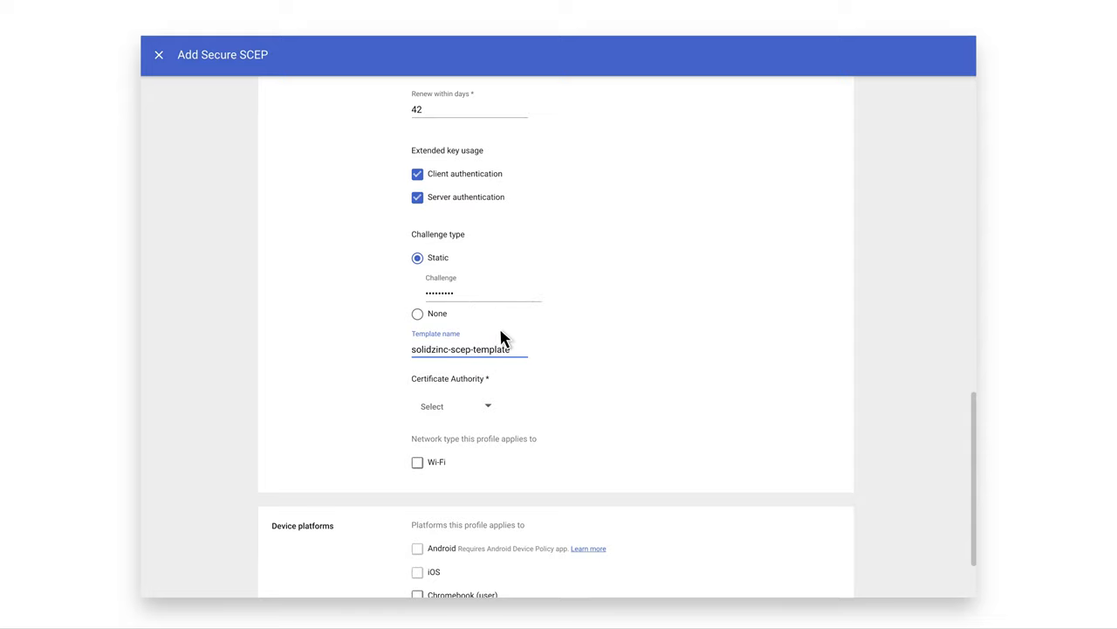
Step: Choose solidzinc root ca as authority, apply to Wi-Fi and Chromebook users, and save
click(487, 406)
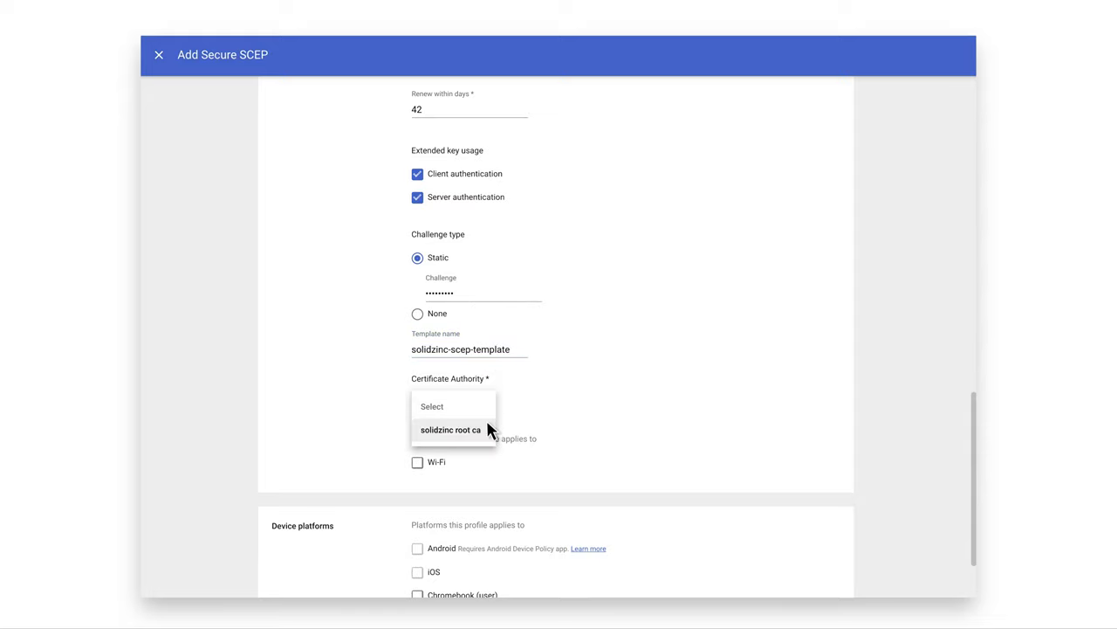
click(488, 429)
click(417, 463)
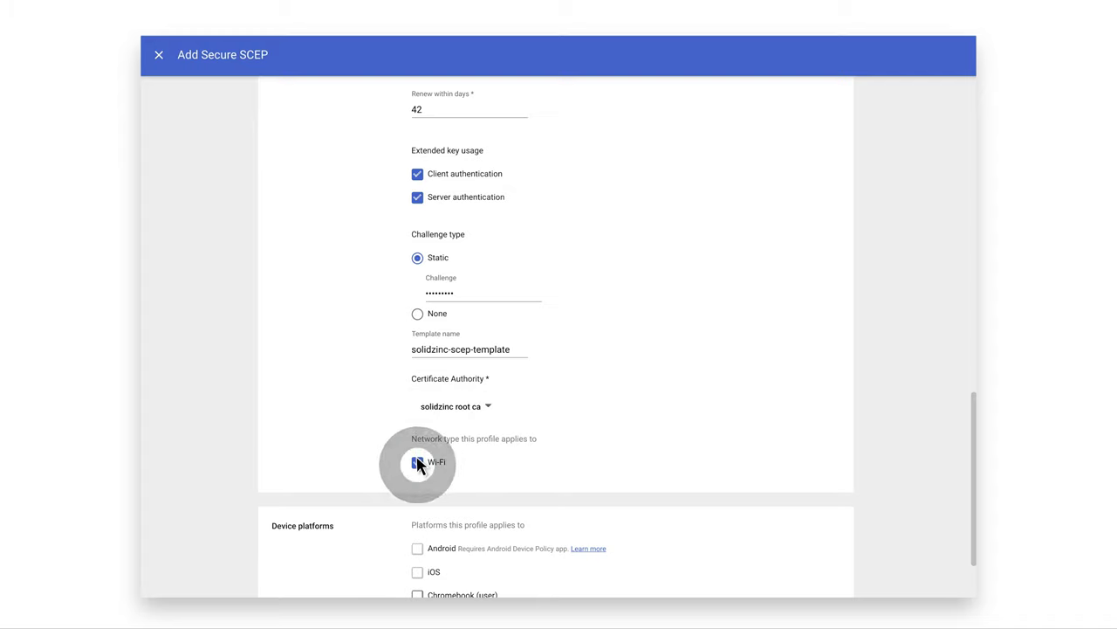
scroll(972, 494, down, 2)
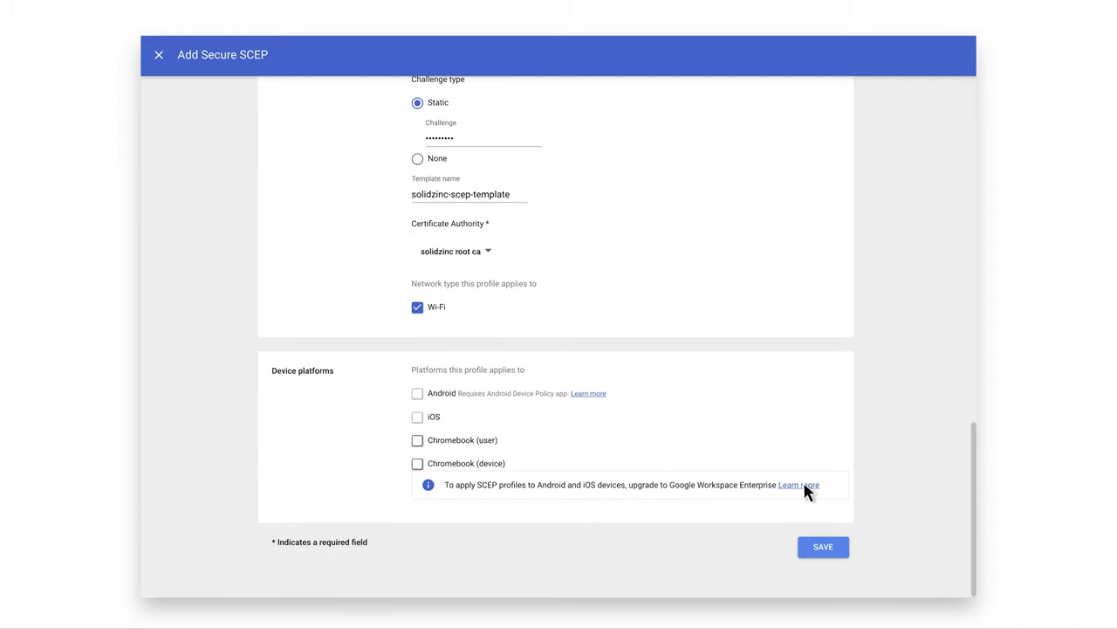
click(418, 440)
click(838, 550)
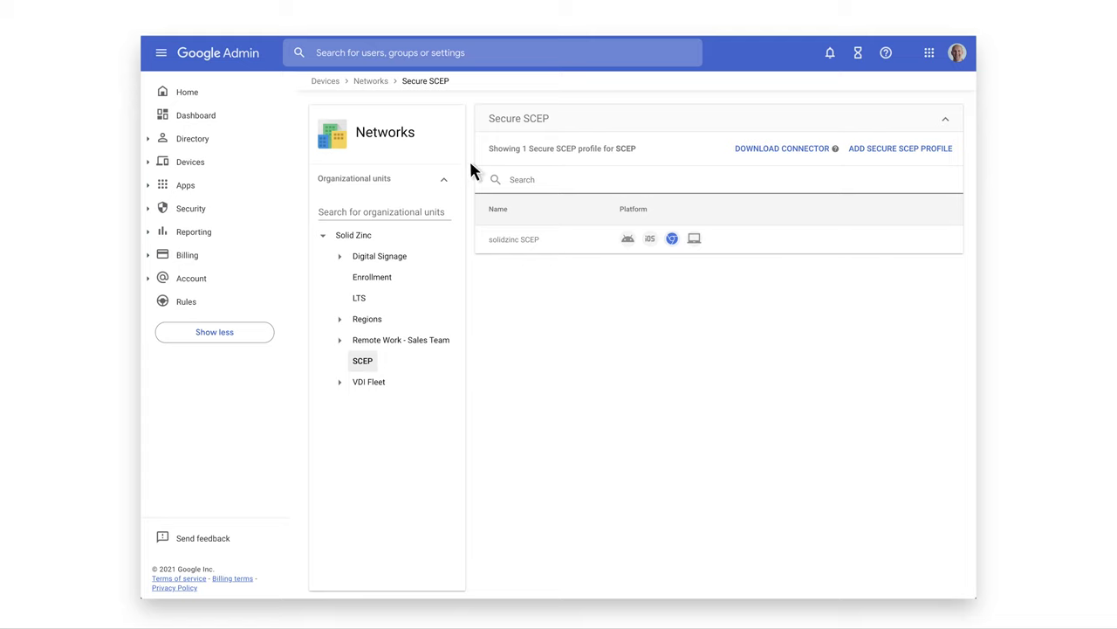
Step: Create Wi-Fi network 'solidzinc SCEP', SSID solidzinc-mtls, for Chromebooks by user, auto-connecting
click(371, 80)
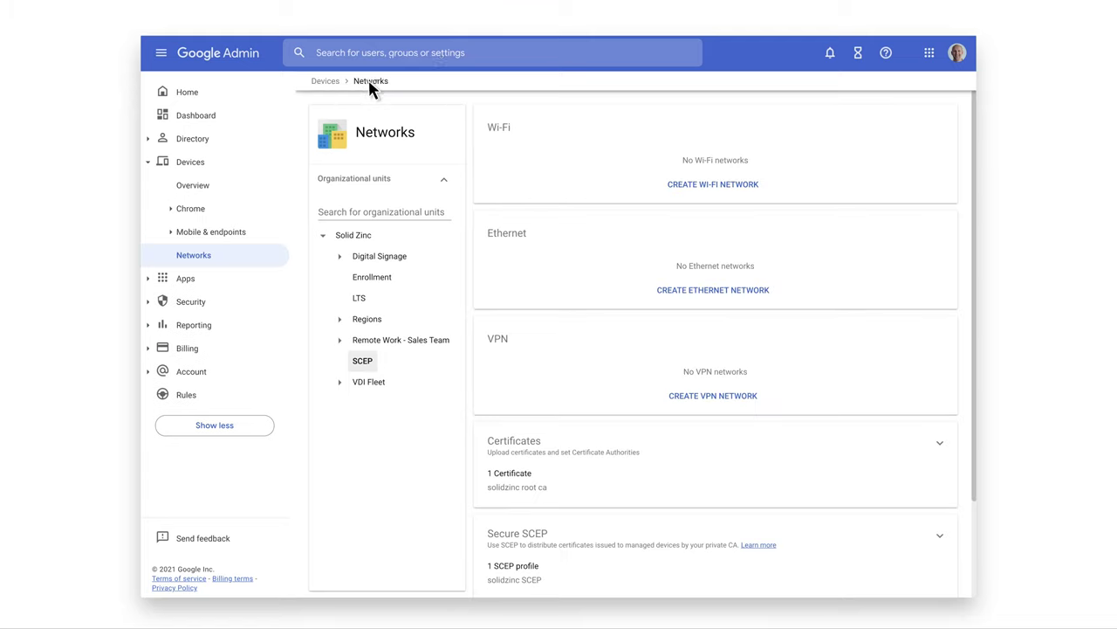
click(734, 186)
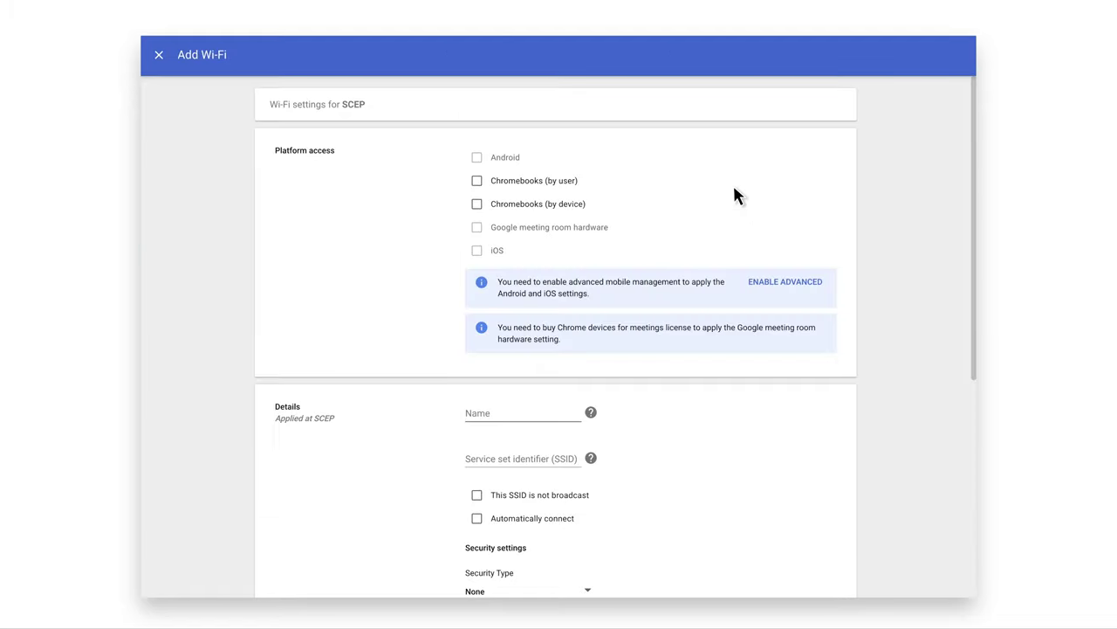
click(477, 180)
drag(975, 219, 975, 290)
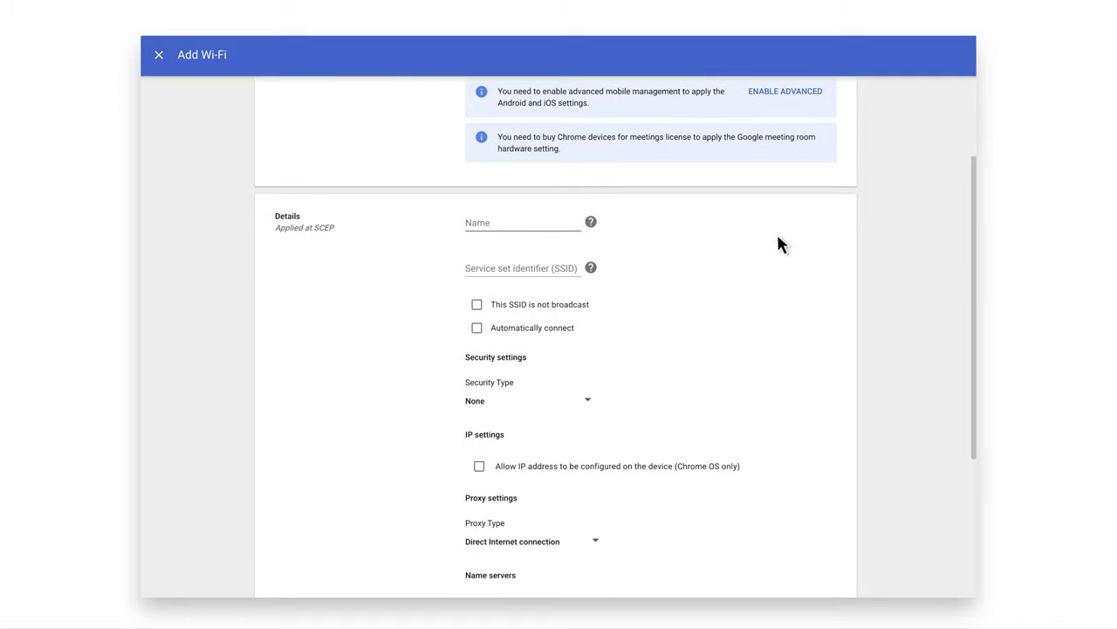
click(544, 207)
text(solidzinc SCEP)
click(562, 251)
text(so)
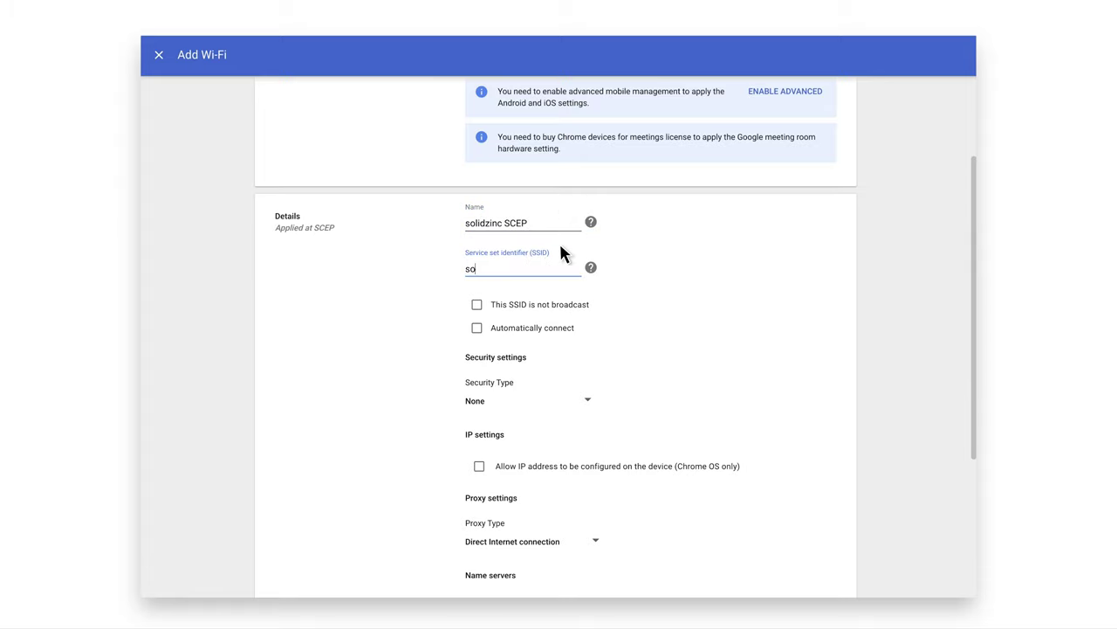
text(lidzinc-mtls)
click(477, 327)
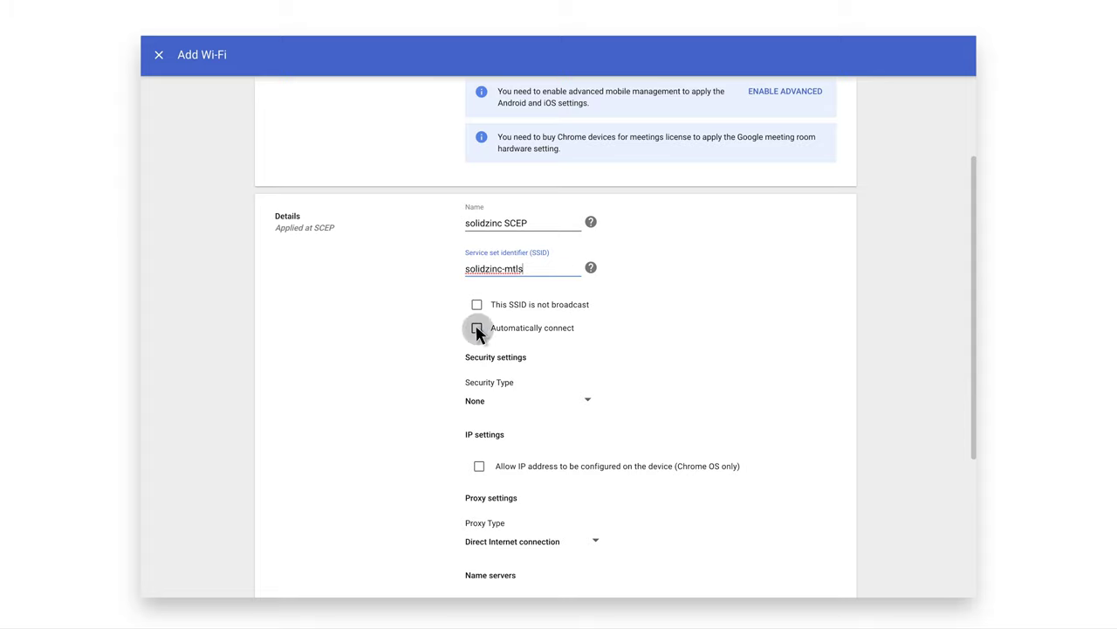
Step: Use WPA/WPA2 Enterprise with EAP-TLS, a login-variable username and the solidzinc SCEP profile, then save
click(588, 403)
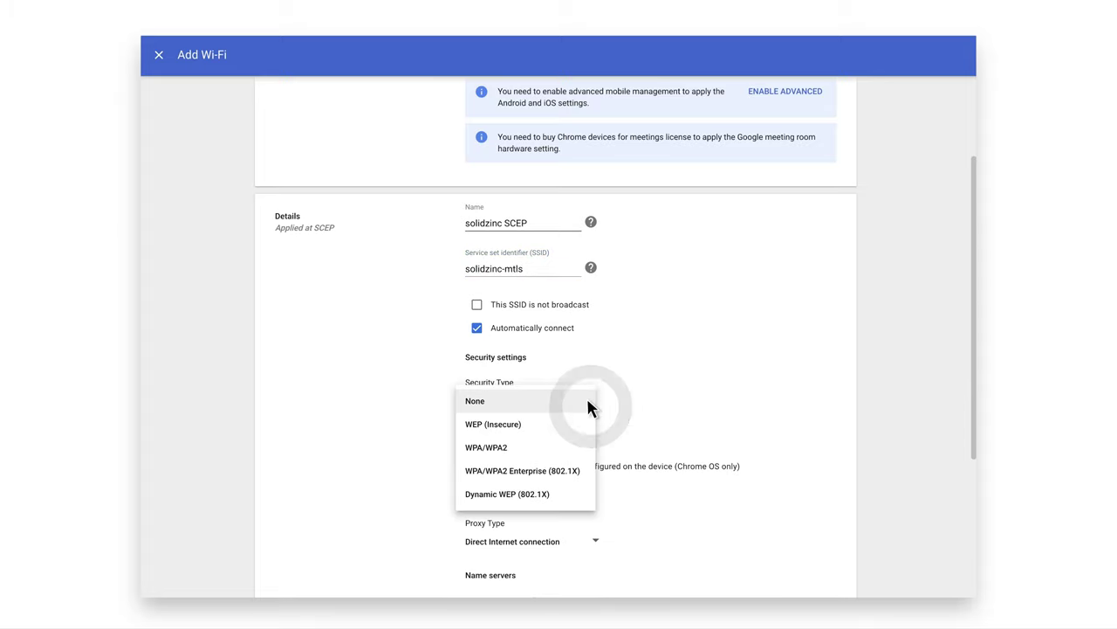
click(585, 472)
click(515, 447)
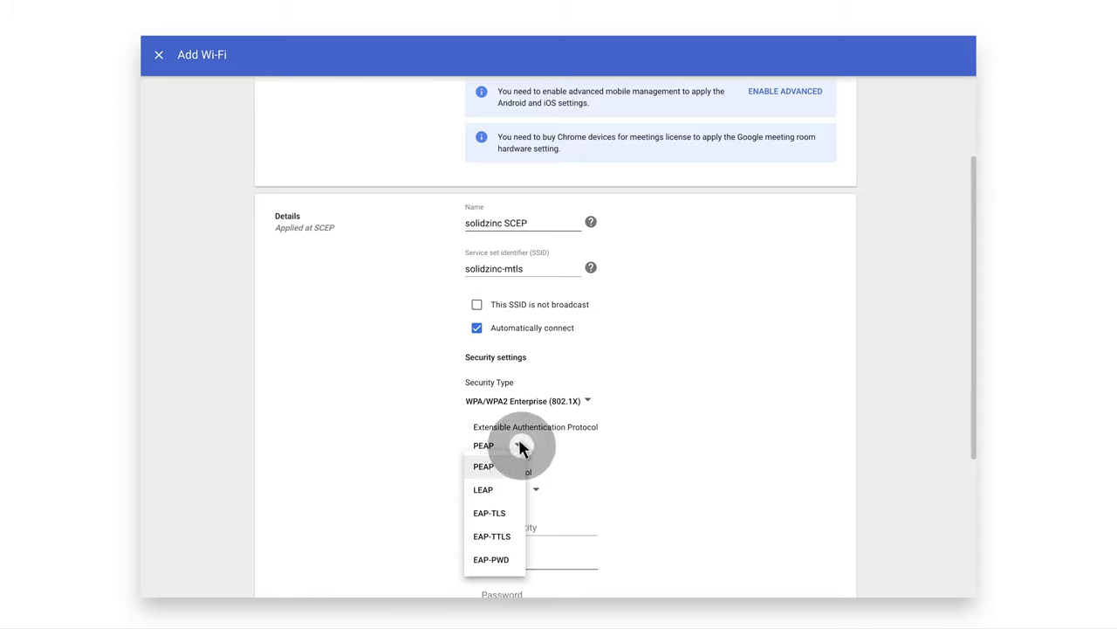
click(514, 513)
scroll(971, 345, down, 2)
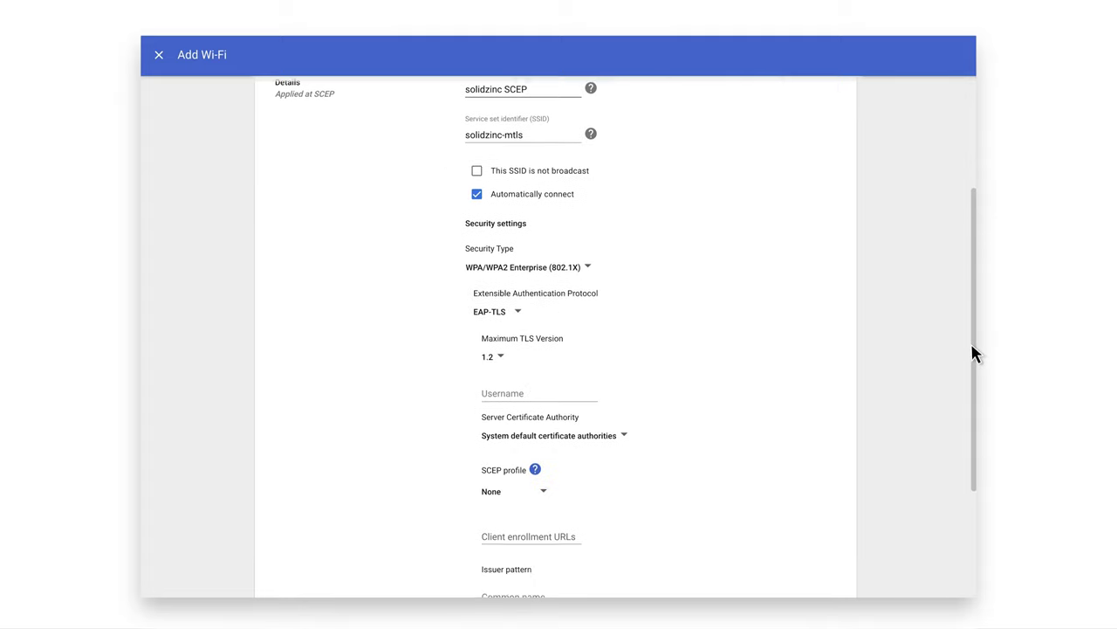
click(550, 307)
text(${LOGIN_ID)
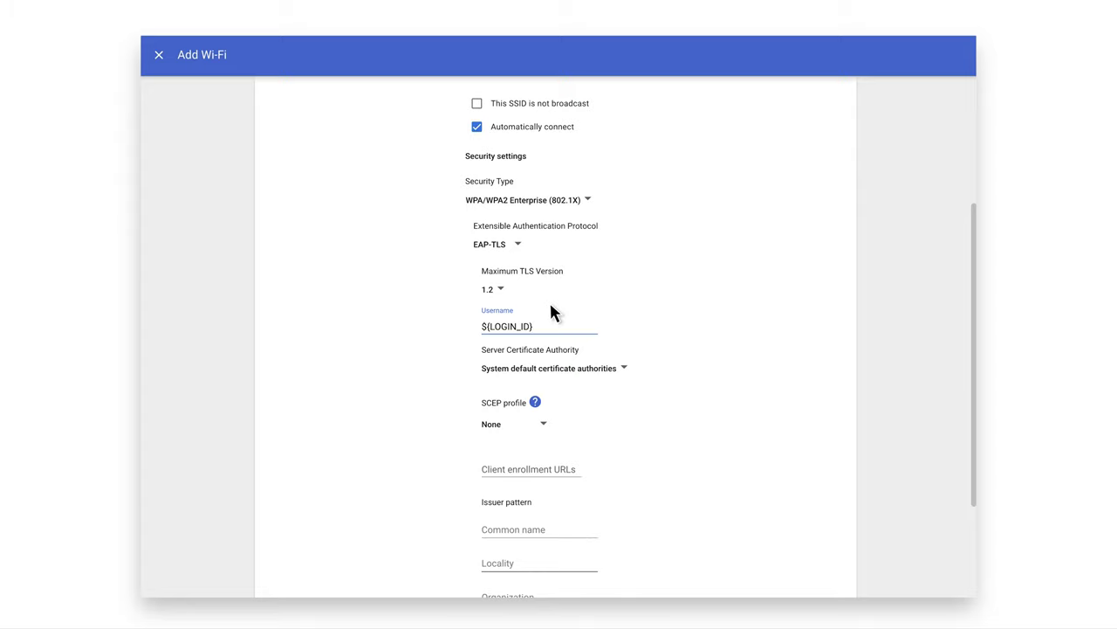
click(543, 424)
click(540, 445)
drag(972, 342, 973, 450)
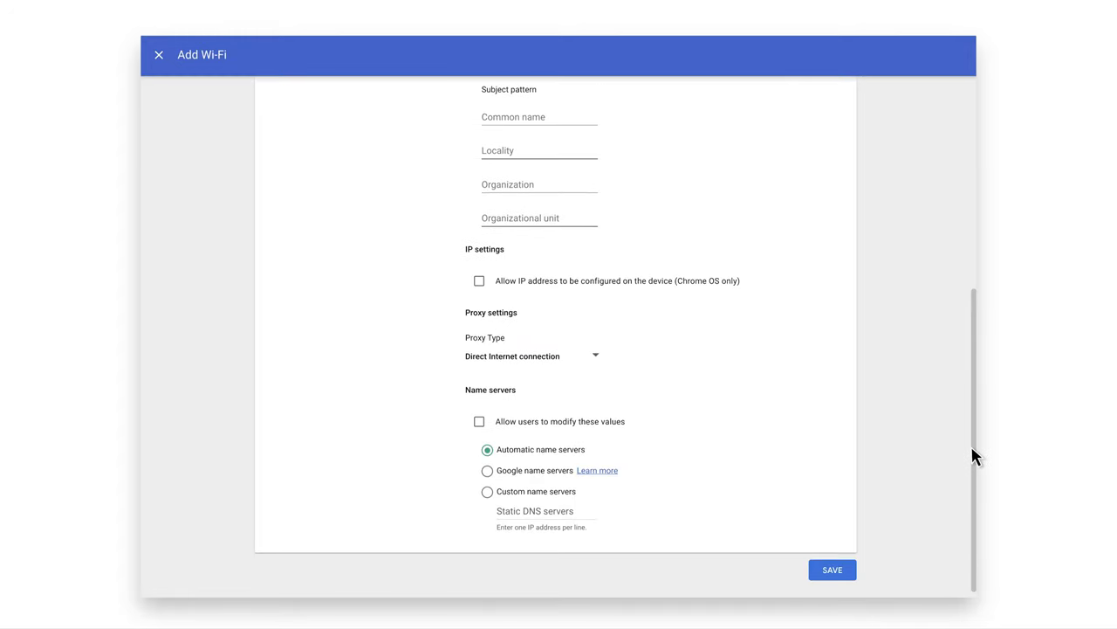
click(846, 571)
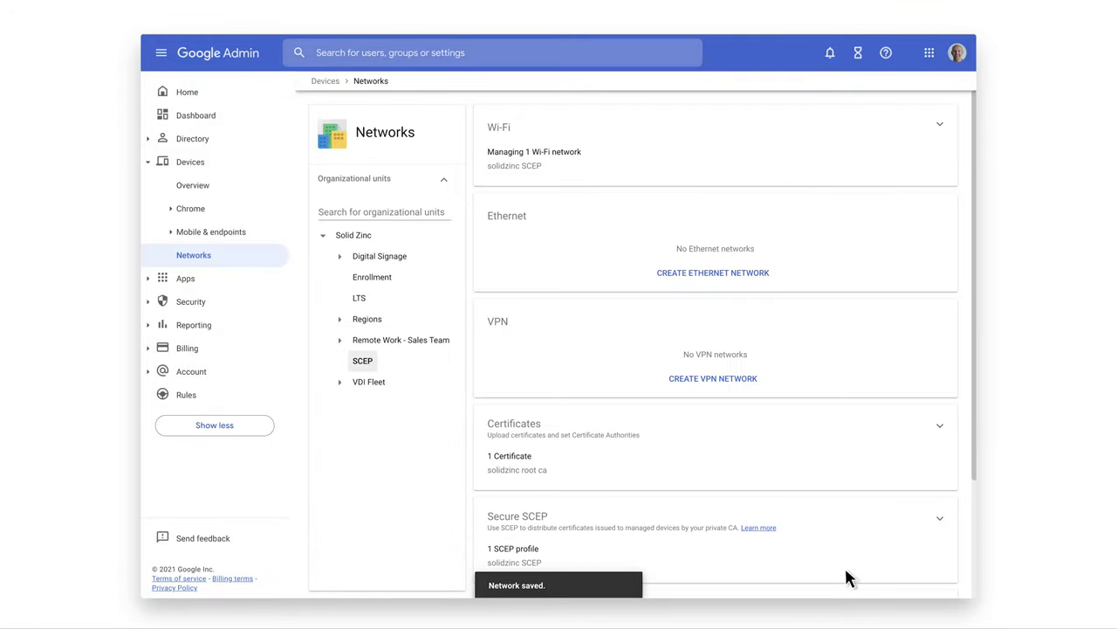
Step: Download the Secure SCEP connector installer and config file, and generate a service account key
click(844, 565)
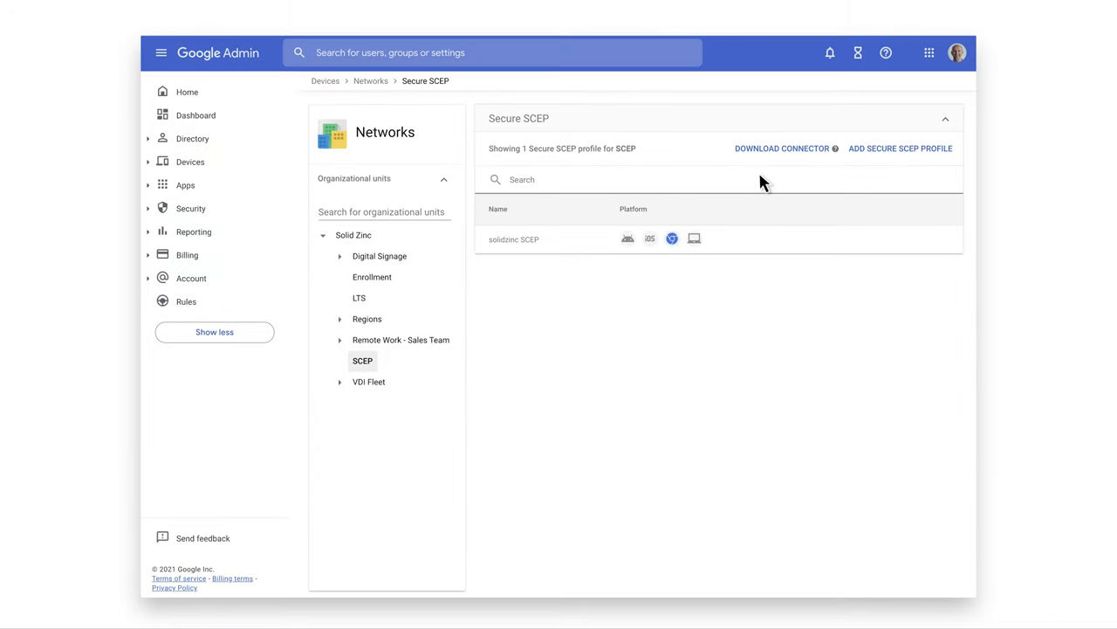
click(803, 148)
click(452, 250)
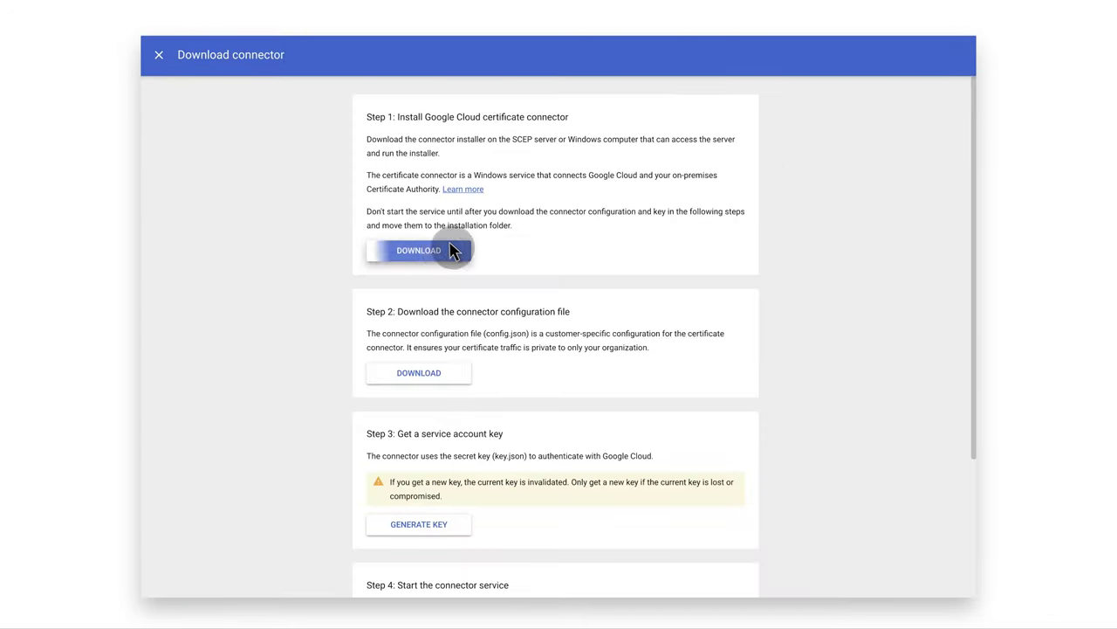
click(451, 372)
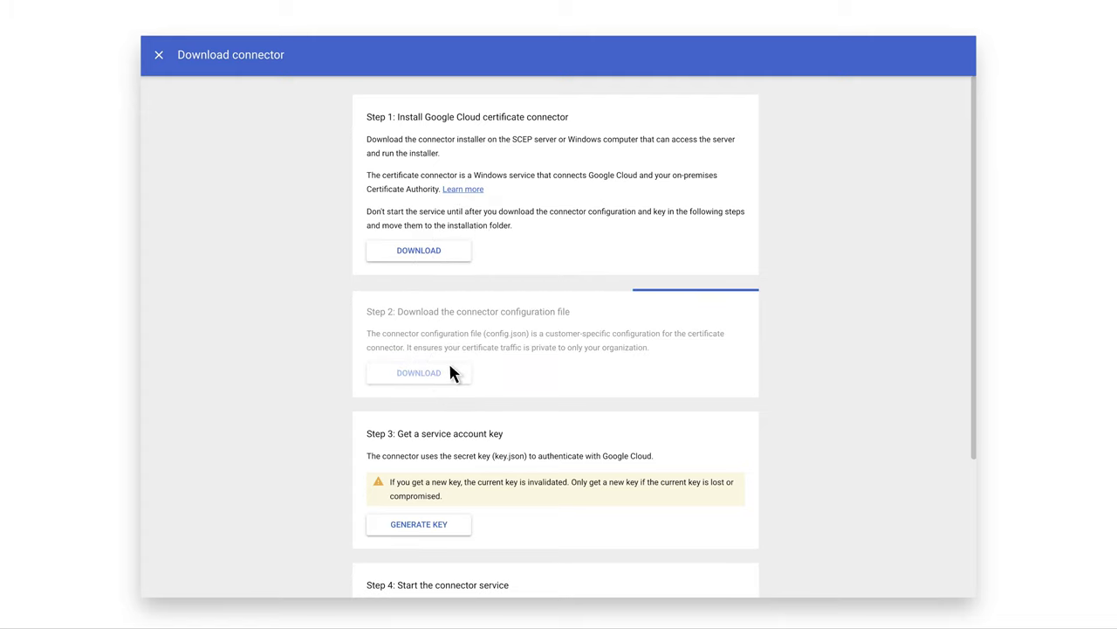
click(458, 522)
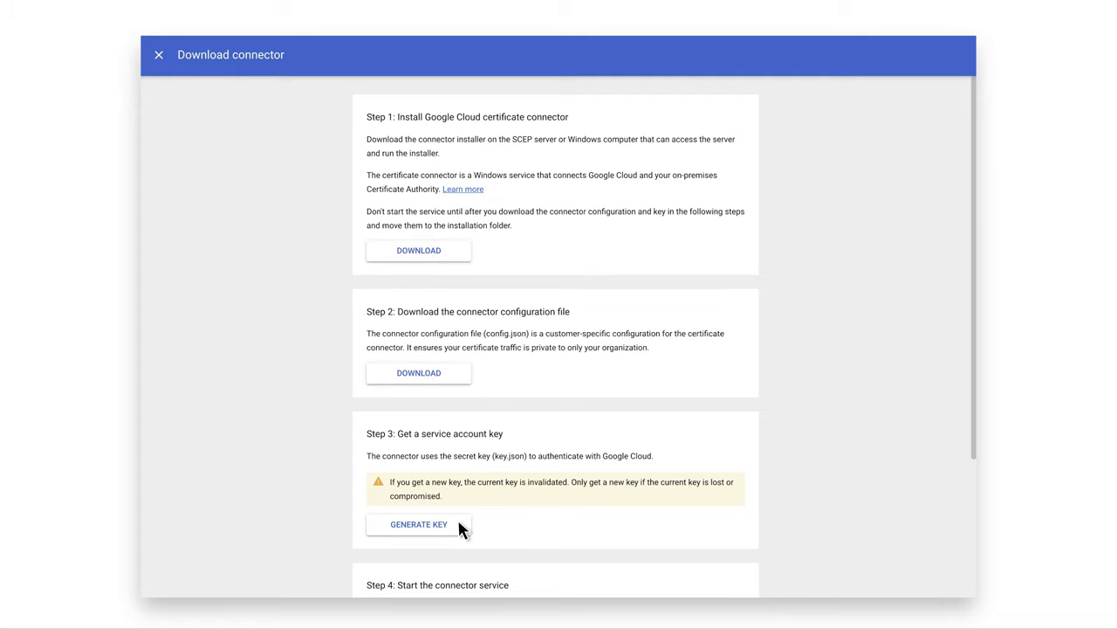